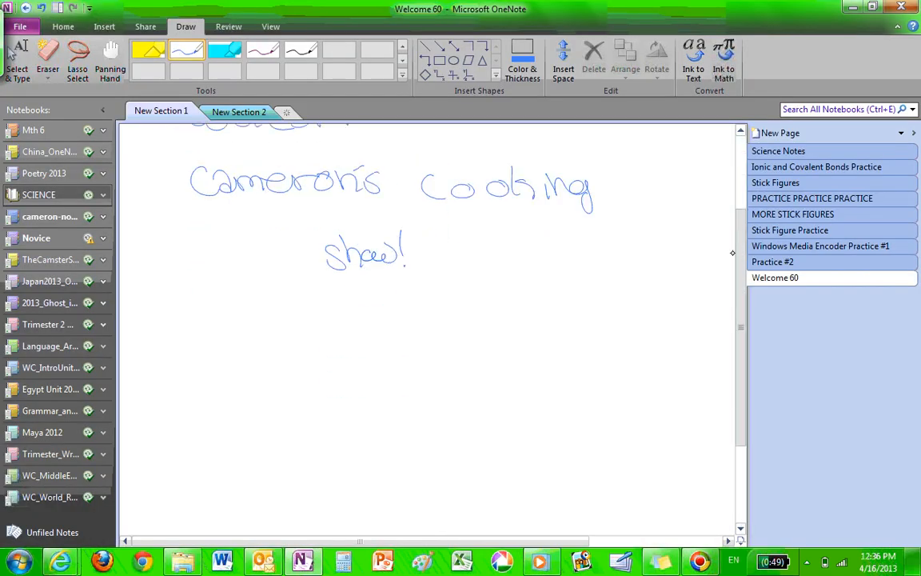
{"action": "scroll", "coordinate": [733, 253], "scroll_direction": "down", "scroll_amount": 1}
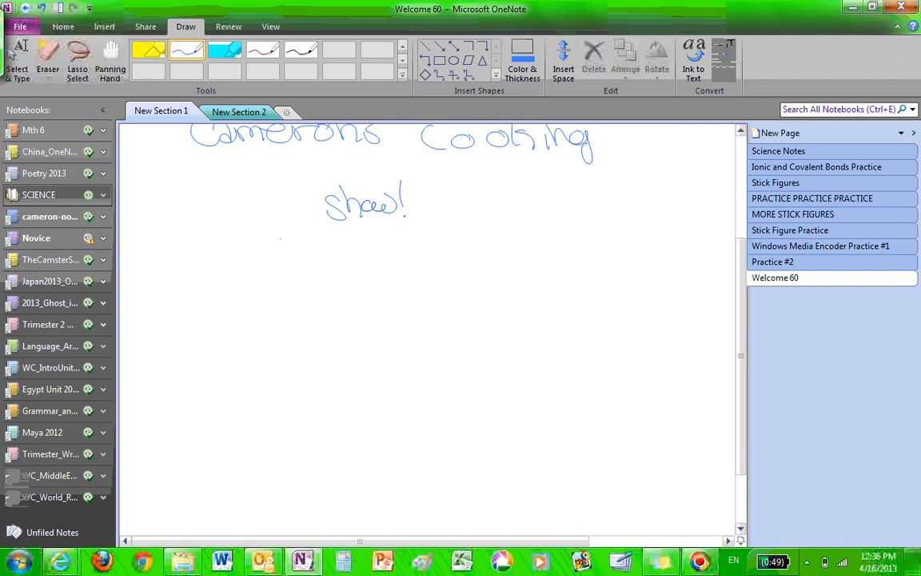
{"action": "scroll", "coordinate": [733, 285], "scroll_direction": "down", "scroll_amount": 2}
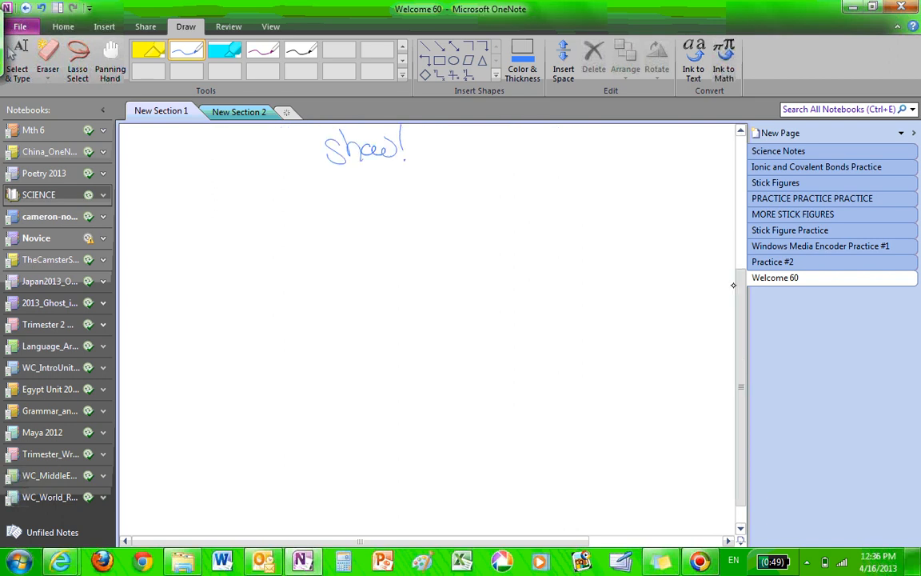
{"action": "scroll", "coordinate": [733, 285], "scroll_direction": "down", "scroll_amount": 1}
Ink a long wavy divider line across the page beneath the handwritten title.
{"action": "left_click_drag", "start_coordinate": [143, 163], "coordinate": [735, 165]}
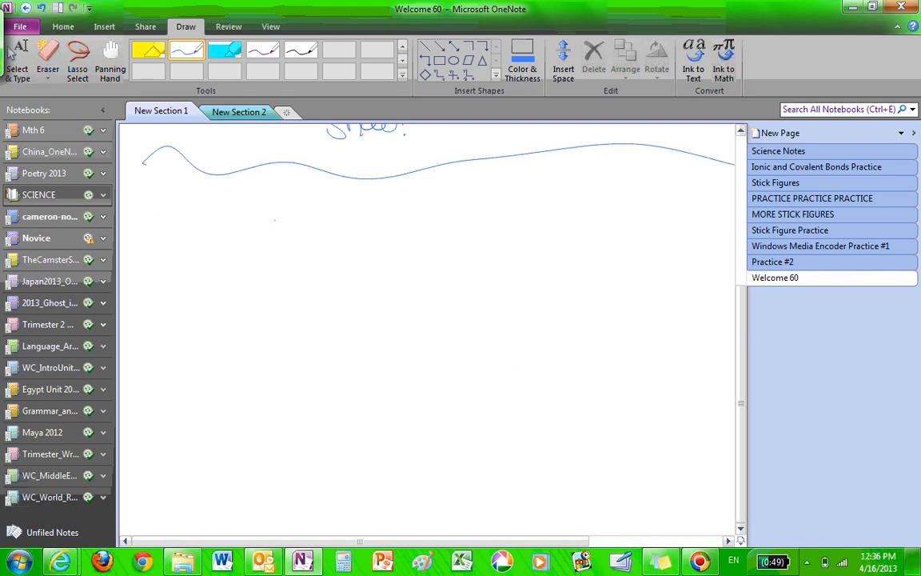
Sketch a chicken with two legs, a curved arrow to its right, and a bowl below.
{"action": "left_click", "coordinate": [104, 26]}
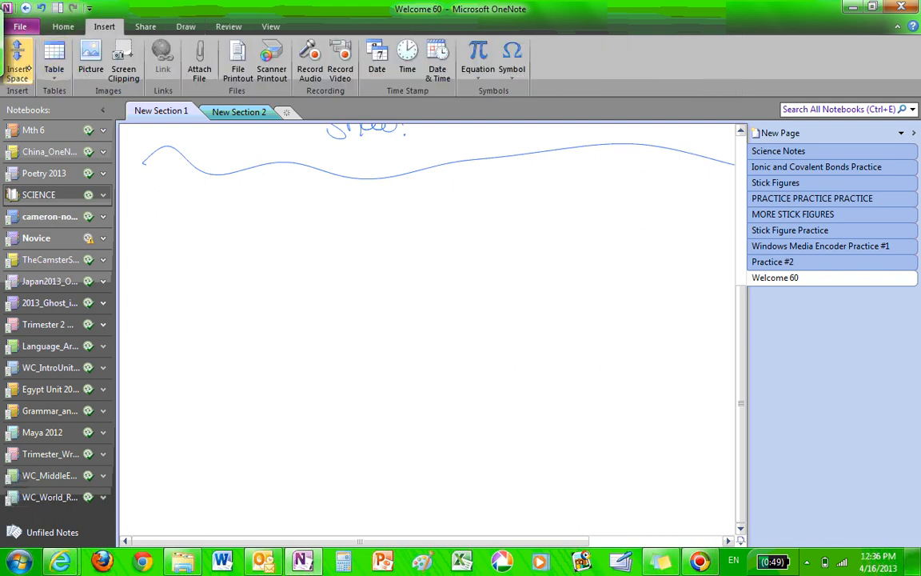
{"action": "mouse_move", "coordinate": [307, 239]}
{"action": "left_mouse_down"}
{"action": "mouse_move", "coordinate": [262, 253]}
{"action": "mouse_move", "coordinate": [302, 273]}
{"action": "mouse_move", "coordinate": [246, 293]}
{"action": "left_mouse_up"}
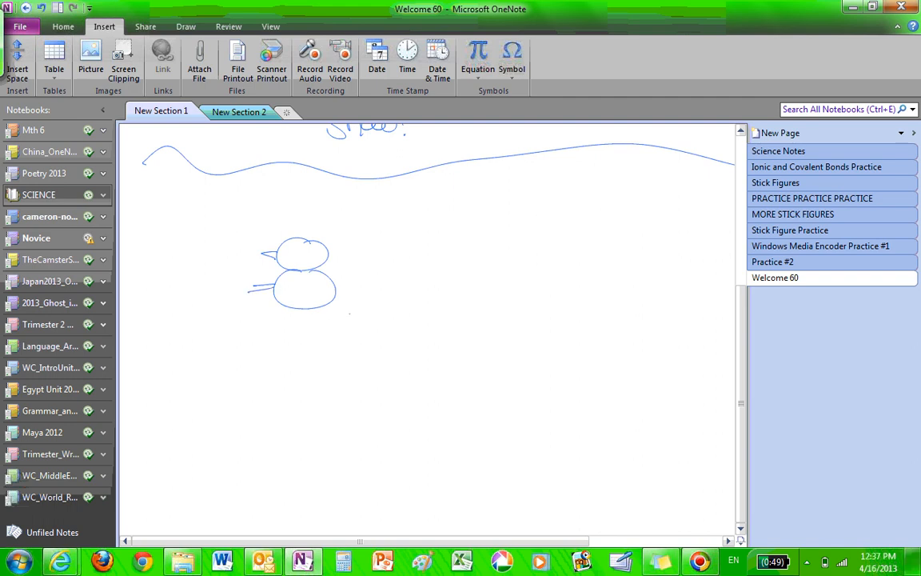
{"action": "left_click_drag", "start_coordinate": [299, 309], "coordinate": [295, 323]}
{"action": "left_click_drag", "start_coordinate": [315, 310], "coordinate": [322, 328]}
{"action": "mouse_move", "coordinate": [374, 288]}
{"action": "left_mouse_down"}
{"action": "mouse_move", "coordinate": [492, 303]}
{"action": "mouse_move", "coordinate": [500, 316]}
{"action": "left_mouse_up"}
{"action": "mouse_move", "coordinate": [544, 379]}
{"action": "left_mouse_down"}
{"action": "mouse_move", "coordinate": [414, 372]}
{"action": "mouse_move", "coordinate": [550, 382]}
{"action": "left_mouse_up"}
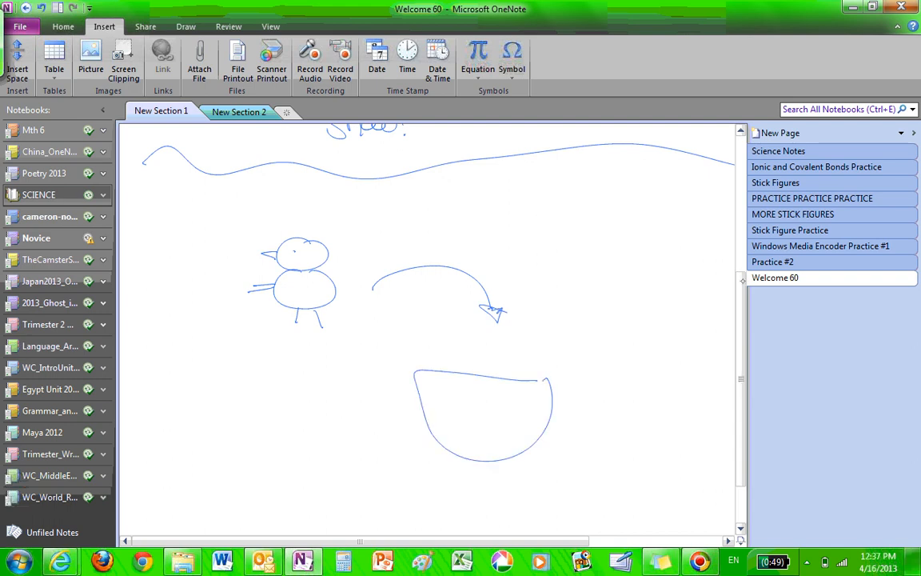
{"action": "scroll", "coordinate": [432, 320], "scroll_direction": "down", "scroll_amount": 1}
{"action": "left_click_drag", "start_coordinate": [406, 400], "coordinate": [312, 394]}
Draw a left-pointing arrow from the bowl to a rectangular pie dish with three circles.
{"action": "left_click_drag", "start_coordinate": [320, 307], "coordinate": [320, 346]}
{"action": "mouse_move", "coordinate": [320, 307]}
{"action": "left_mouse_down"}
{"action": "mouse_move", "coordinate": [293, 326]}
{"action": "mouse_move", "coordinate": [320, 345]}
{"action": "mouse_move", "coordinate": [316, 336]}
{"action": "left_mouse_up"}
{"action": "left_click_drag", "start_coordinate": [192, 284], "coordinate": [264, 288]}
{"action": "left_click_drag", "start_coordinate": [128, 281], "coordinate": [143, 390]}
{"action": "mouse_move", "coordinate": [142, 391]}
{"action": "left_mouse_down"}
{"action": "mouse_move", "coordinate": [279, 394]}
{"action": "mouse_move", "coordinate": [257, 268]}
{"action": "left_mouse_up"}
{"action": "left_click_drag", "start_coordinate": [128, 281], "coordinate": [264, 288]}
{"action": "left_click_drag", "start_coordinate": [136, 317], "coordinate": [276, 318]}
{"action": "left_click_drag", "start_coordinate": [160, 300], "coordinate": [182, 304]}
{"action": "left_click_drag", "start_coordinate": [204, 304], "coordinate": [266, 305]}
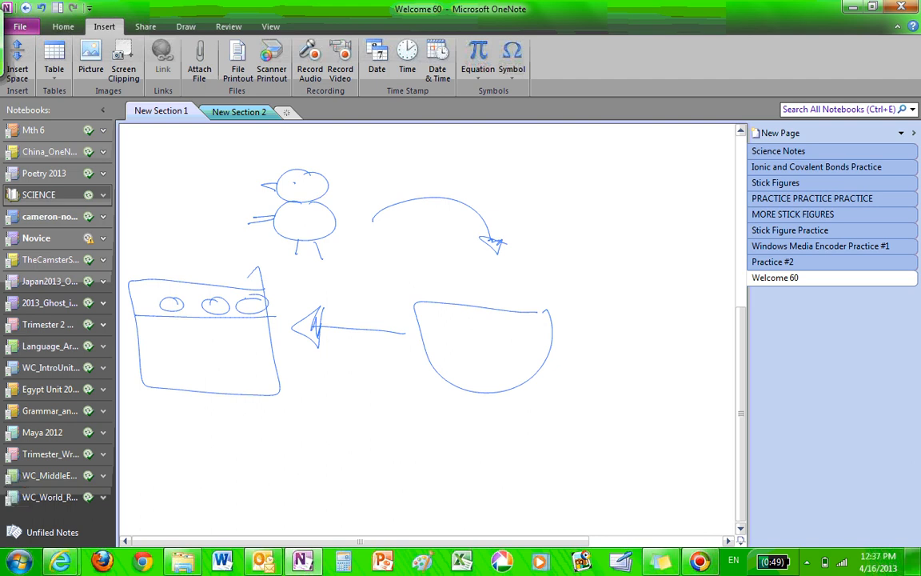
Handwrite '30 minutes' below the sketches, undoing and rewriting a mis-drawn letter.
{"action": "mouse_move", "coordinate": [308, 420]}
{"action": "left_mouse_down"}
{"action": "mouse_move", "coordinate": [320, 448]}
{"action": "mouse_move", "coordinate": [364, 444]}
{"action": "left_mouse_up"}
{"action": "mouse_move", "coordinate": [404, 420]}
{"action": "left_mouse_down"}
{"action": "mouse_move", "coordinate": [452, 440]}
{"action": "mouse_move", "coordinate": [590, 440]}
{"action": "left_mouse_up"}
{"action": "key", "text": "ctrl+z"}
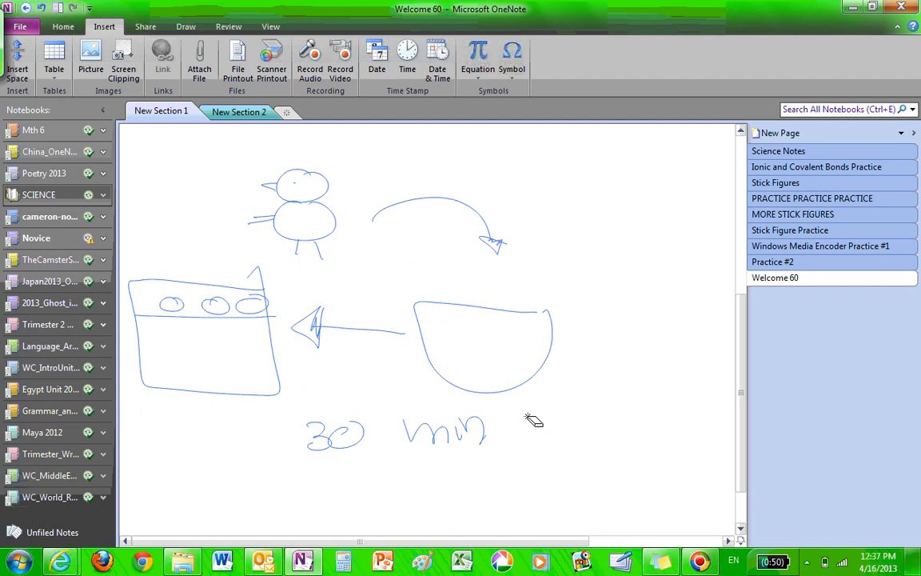
{"action": "left_click_drag", "start_coordinate": [496, 419], "coordinate": [516, 440]}
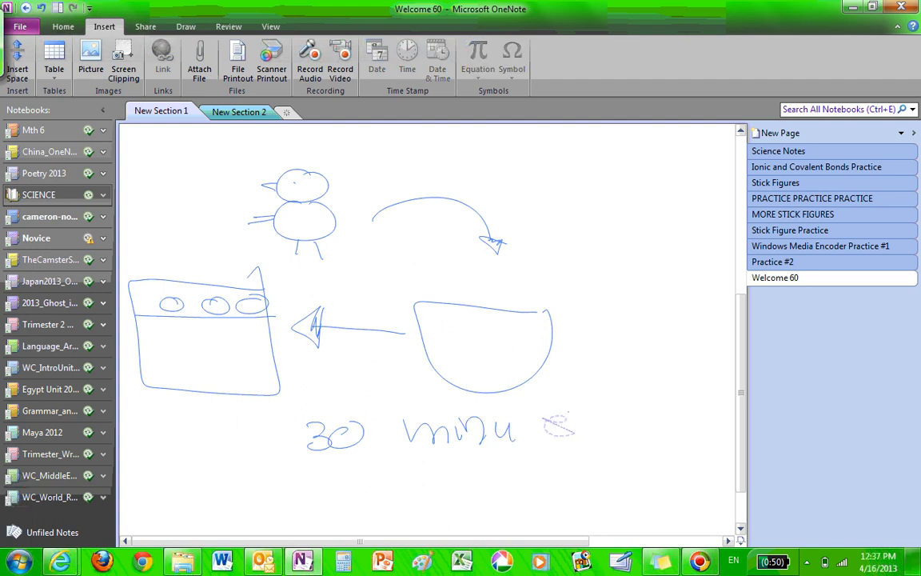
{"action": "mouse_move", "coordinate": [528, 404]}
{"action": "left_mouse_down"}
{"action": "mouse_move", "coordinate": [532, 440]}
{"action": "mouse_move", "coordinate": [544, 416]}
{"action": "mouse_move", "coordinate": [572, 436]}
{"action": "mouse_move", "coordinate": [604, 435]}
{"action": "left_mouse_up"}
{"action": "scroll", "coordinate": [440, 320], "scroll_direction": "down", "scroll_amount": 1}
{"action": "left_click_drag", "start_coordinate": [169, 409], "coordinate": [684, 402]}
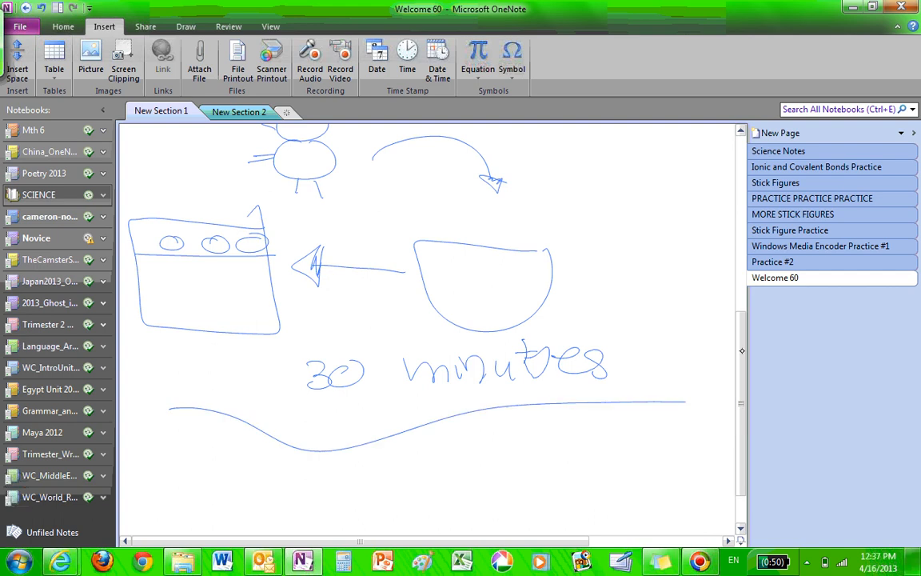
{"action": "scroll", "coordinate": [440, 319], "scroll_direction": "down", "scroll_amount": 1}
{"action": "mouse_move", "coordinate": [389, 439]}
{"action": "left_mouse_down"}
{"action": "mouse_move", "coordinate": [412, 437]}
{"action": "mouse_move", "coordinate": [316, 431]}
{"action": "mouse_move", "coordinate": [408, 420]}
{"action": "left_mouse_up"}
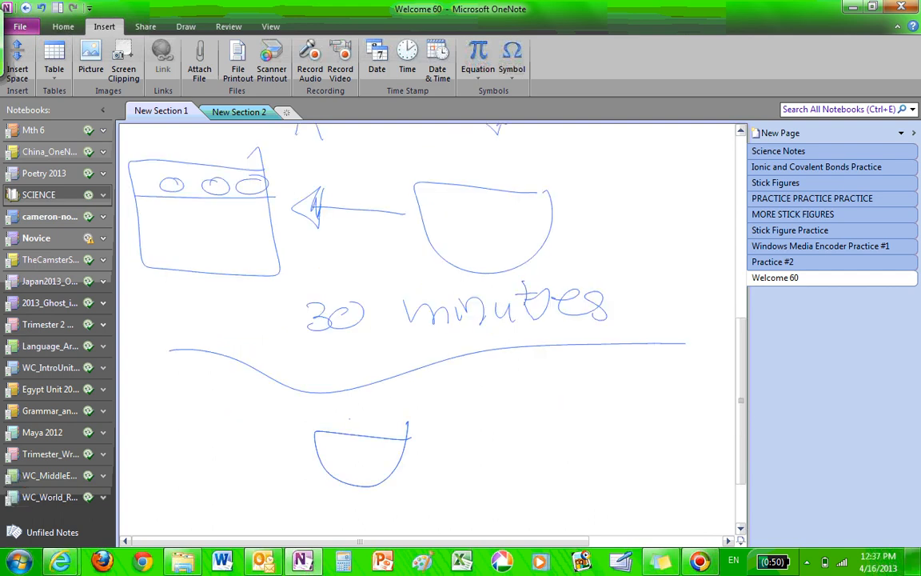
Sketch a small lidded bowl with an arrow, vertical line, inner oval, and a crossed-out wedge beside it.
{"action": "left_click_drag", "start_coordinate": [326, 421], "coordinate": [408, 436]}
{"action": "left_click_drag", "start_coordinate": [410, 428], "coordinate": [456, 423]}
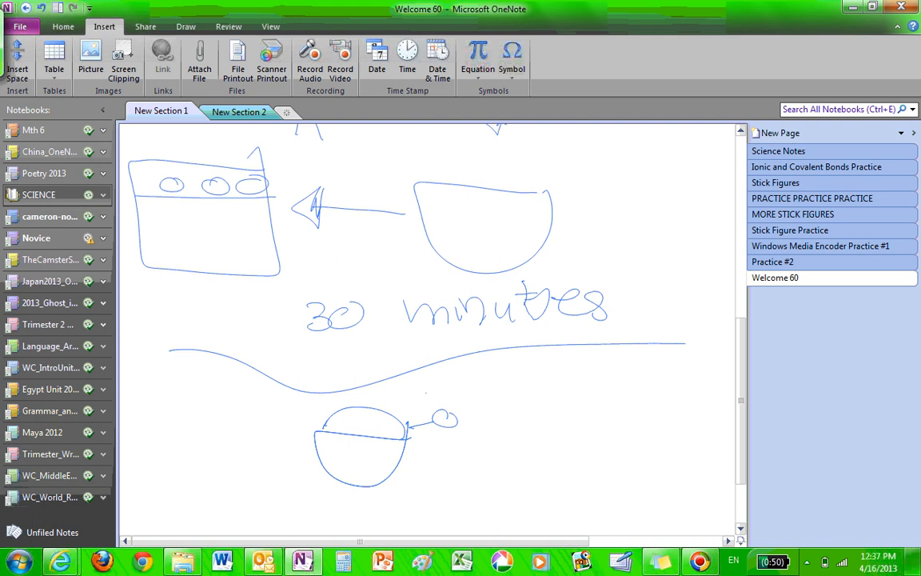
{"action": "left_click_drag", "start_coordinate": [422, 376], "coordinate": [425, 504]}
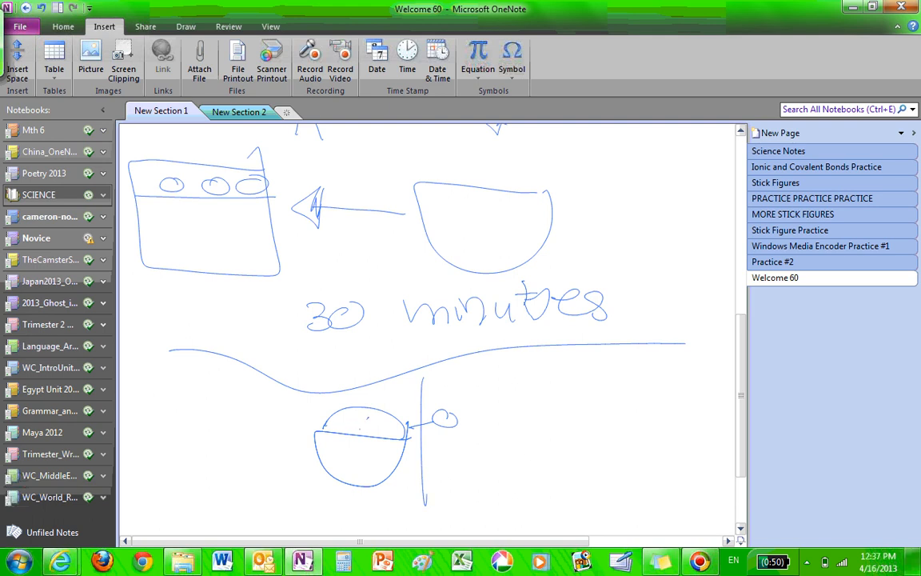
{"action": "left_click_drag", "start_coordinate": [364, 416], "coordinate": [371, 447]}
{"action": "left_click_drag", "start_coordinate": [313, 423], "coordinate": [400, 421]}
{"action": "left_click_drag", "start_coordinate": [320, 423], "coordinate": [312, 438]}
{"action": "left_click_drag", "start_coordinate": [320, 400], "coordinate": [236, 460]}
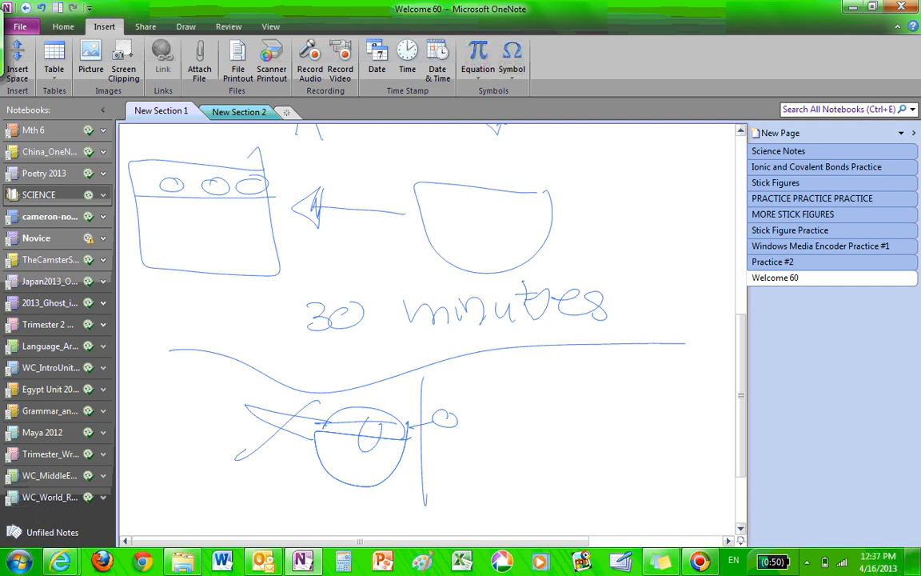
Sketch a large rounded bowl on the right.
{"action": "left_click_drag", "start_coordinate": [536, 396], "coordinate": [680, 428]}
{"action": "left_click_drag", "start_coordinate": [544, 376], "coordinate": [682, 424]}
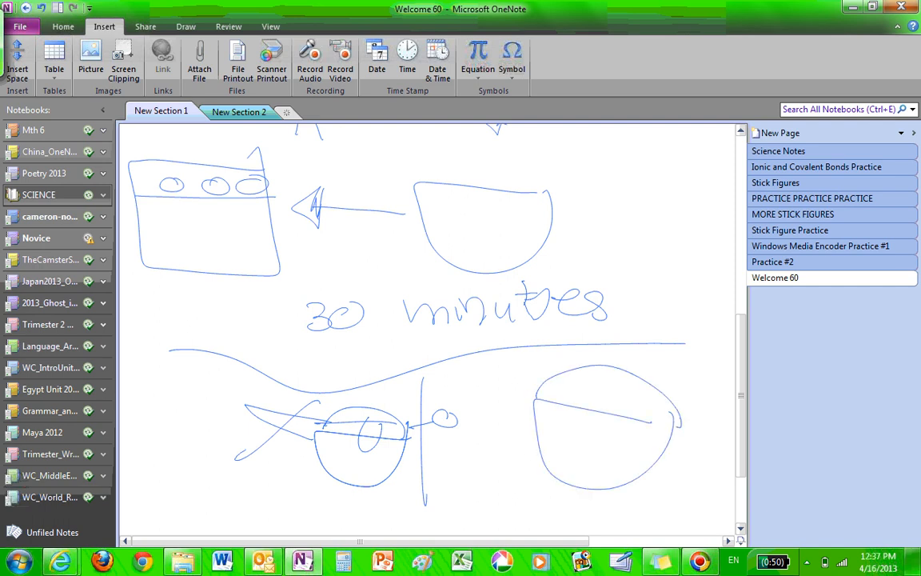